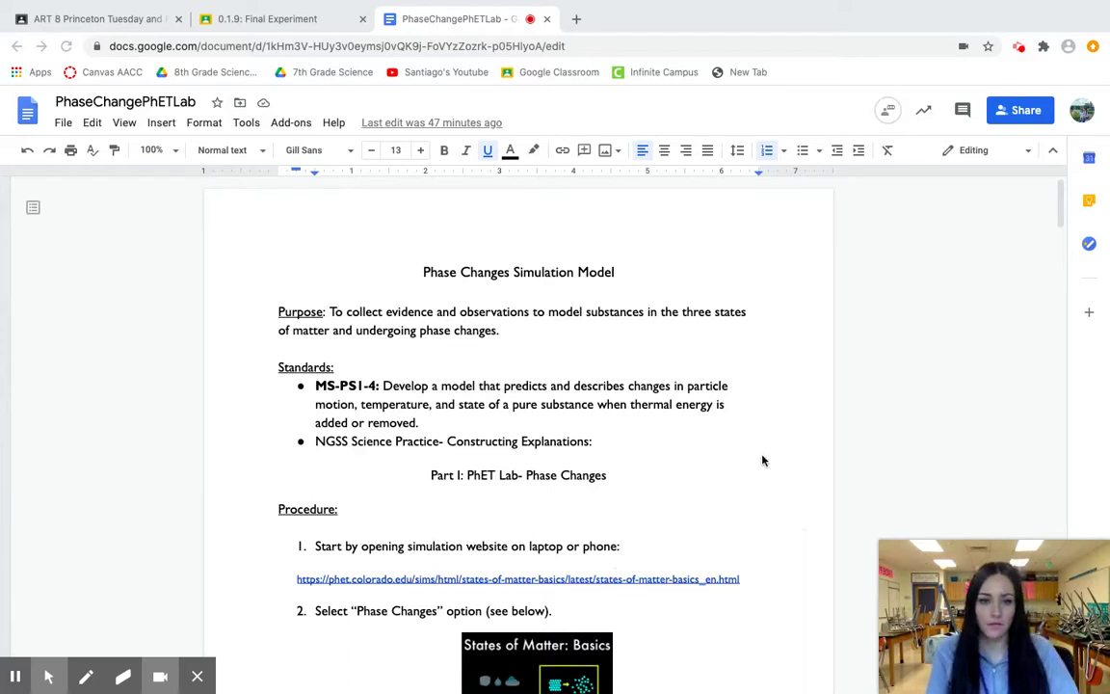
Step: Open the handout's States of Matter: Basics link from Procedure step 1 in a new tab
scroll(483, 470, down, 1)
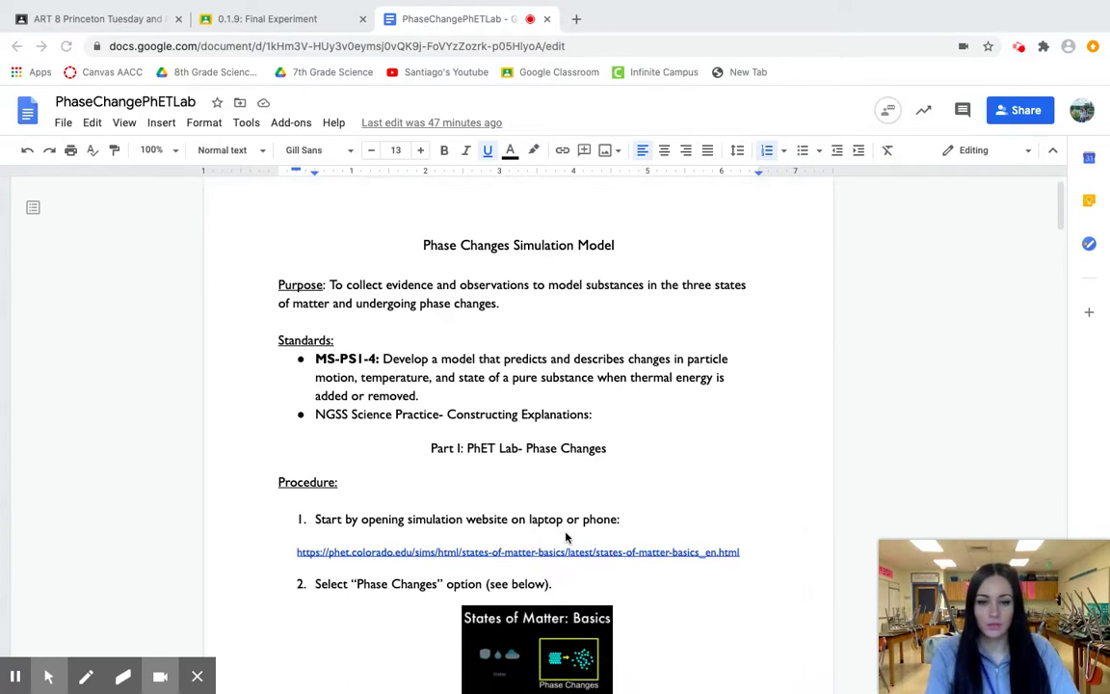
scroll(573, 539, down, 1)
scroll(567, 559, down, 2)
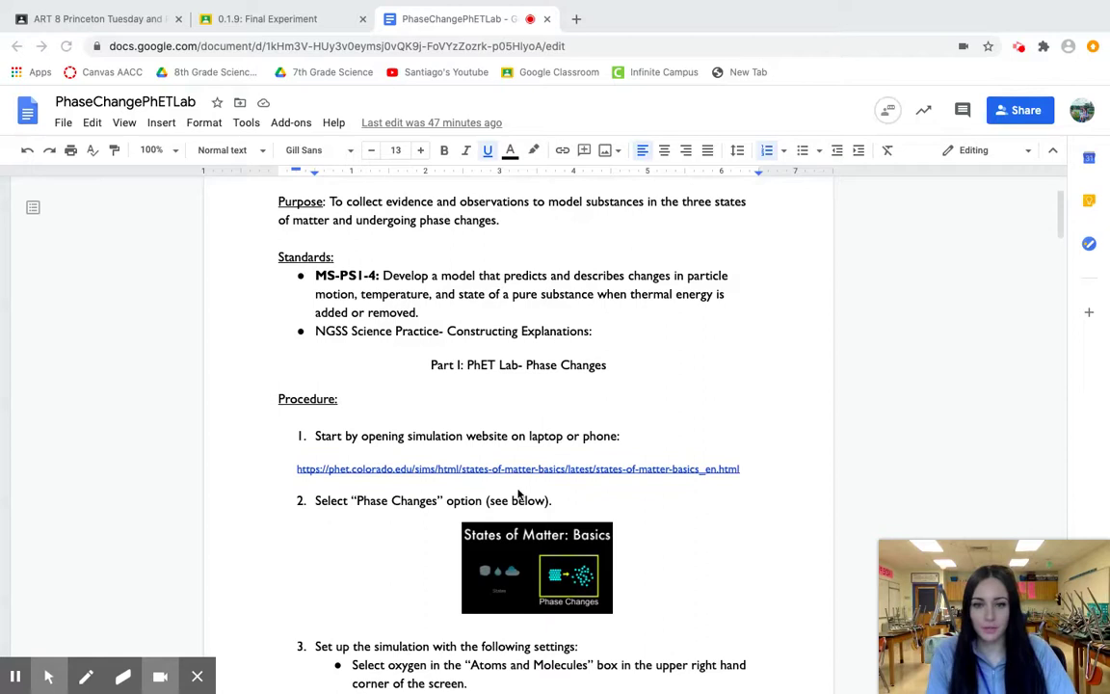
click(443, 470)
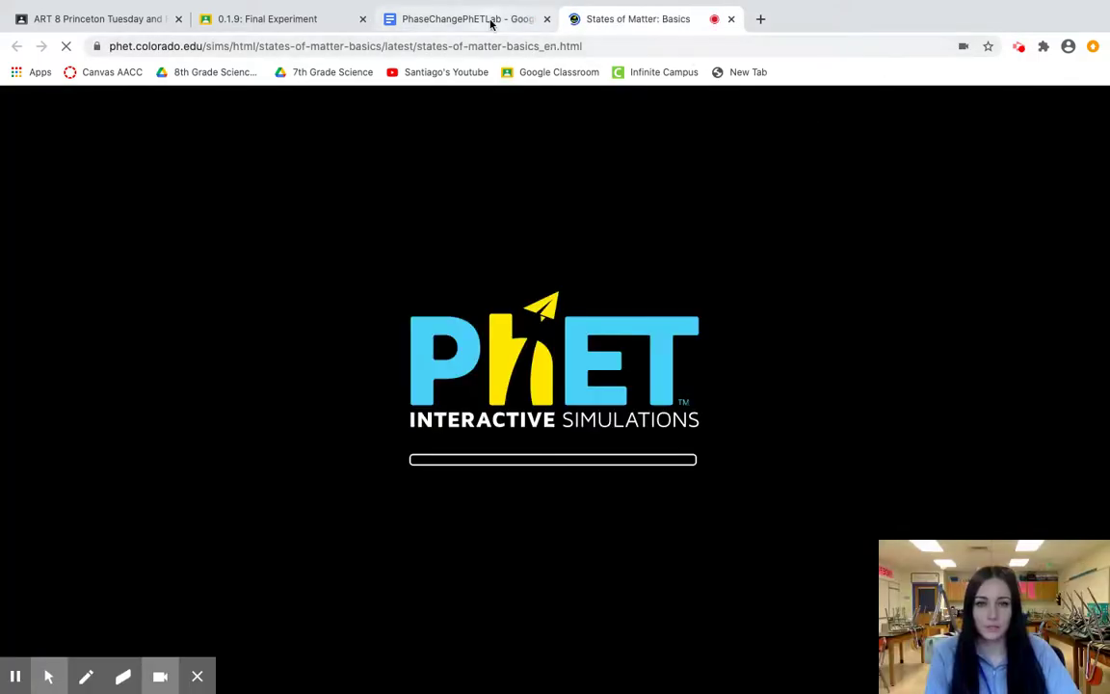
click(460, 19)
scroll(758, 541, down, 2)
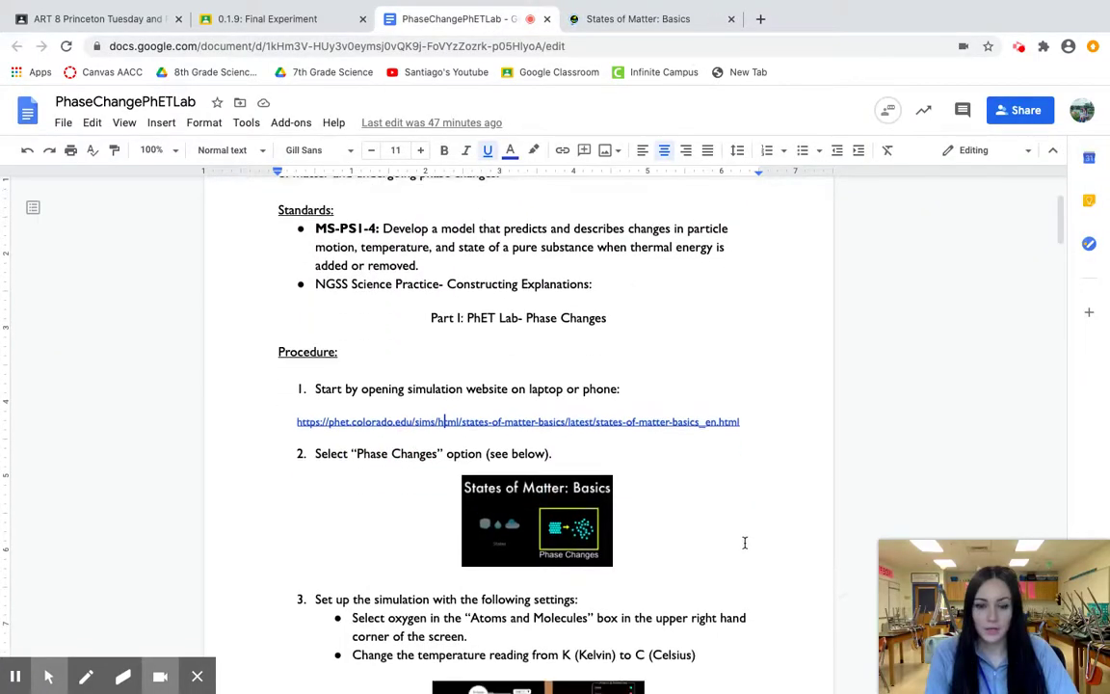
scroll(742, 547, down, 5)
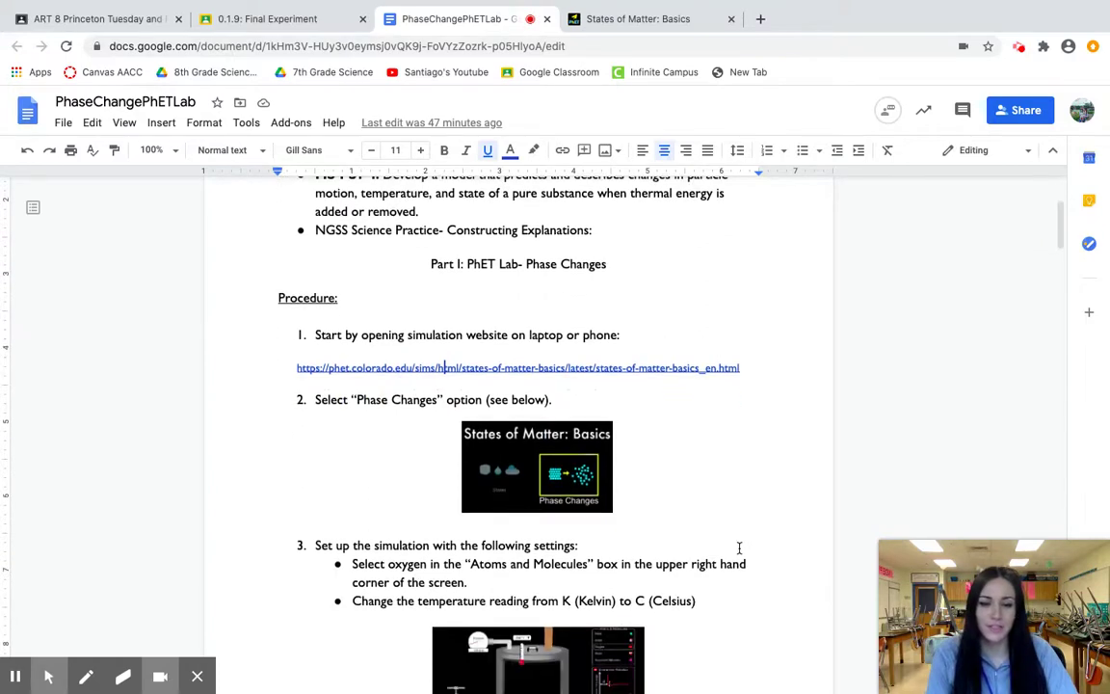
scroll(713, 483, up, 1)
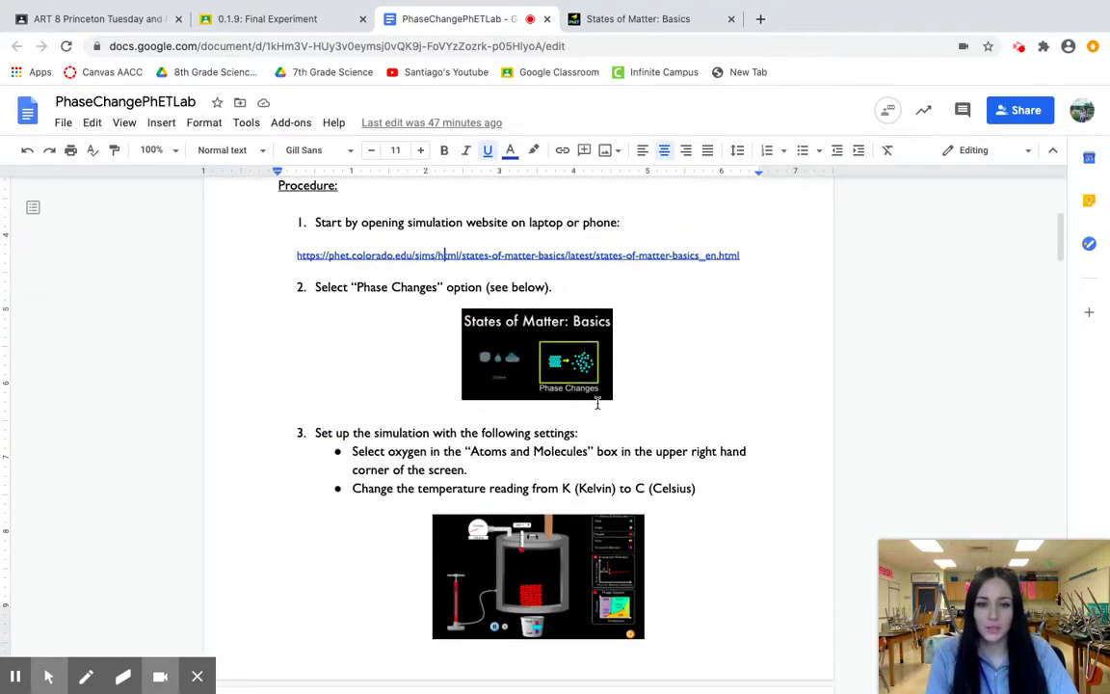
Step: Launch the Phase Changes screen from the simulation's home page
click(635, 19)
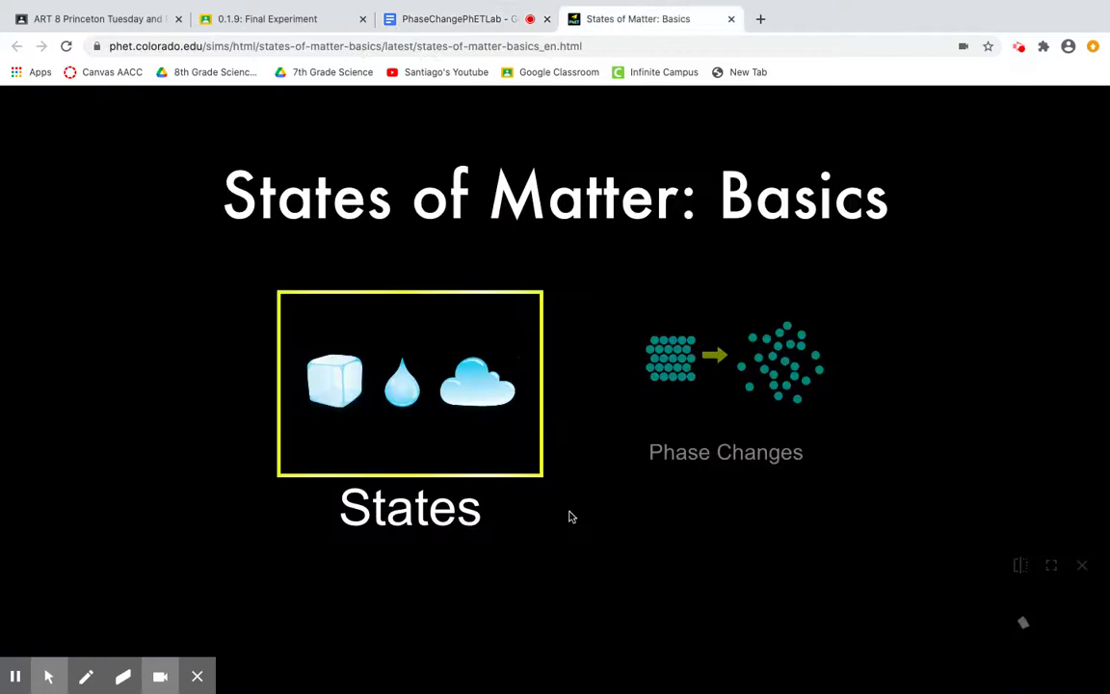
click(674, 408)
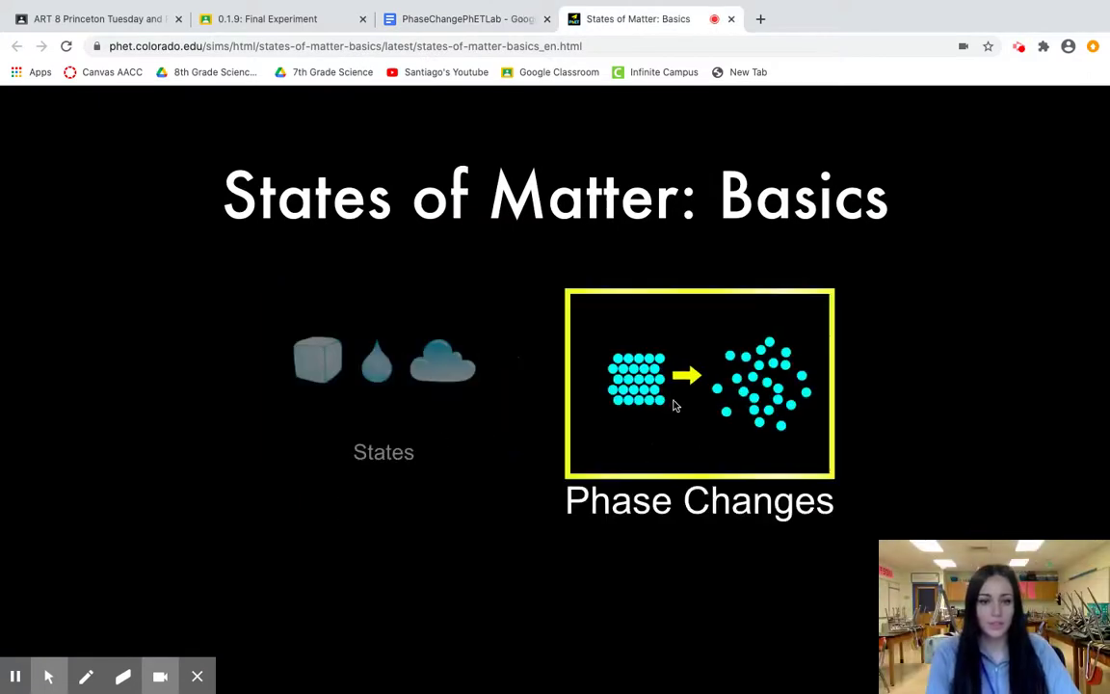
click(701, 419)
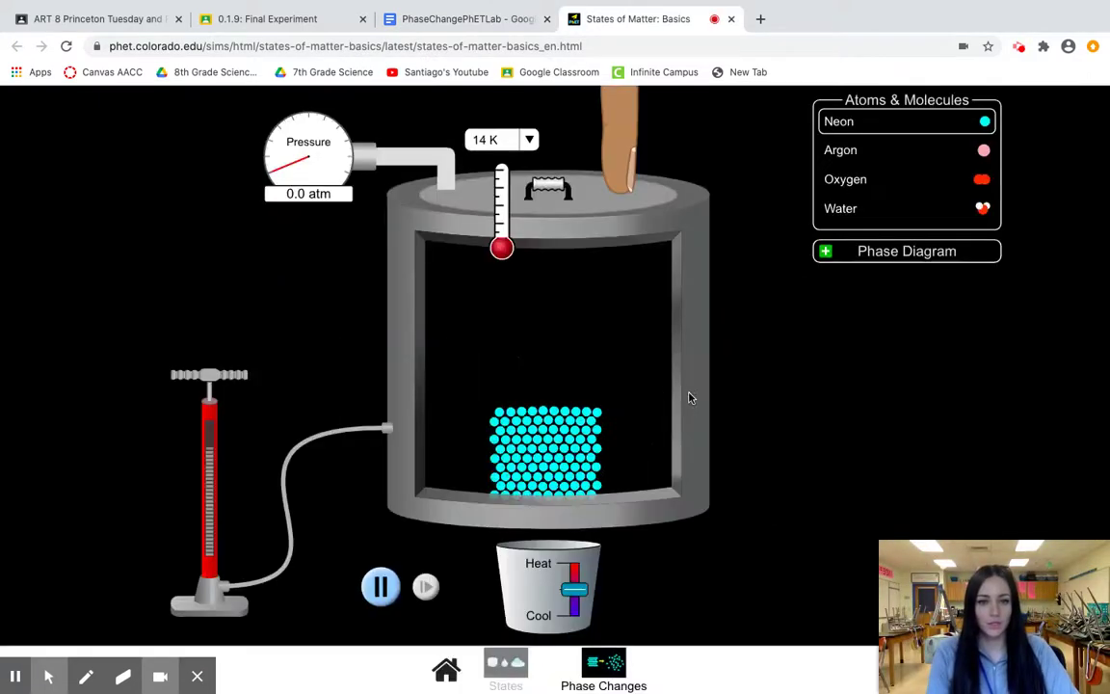
Step: Try argon, water and neon in Atoms & Molecules, ending with oxygen selected
click(840, 150)
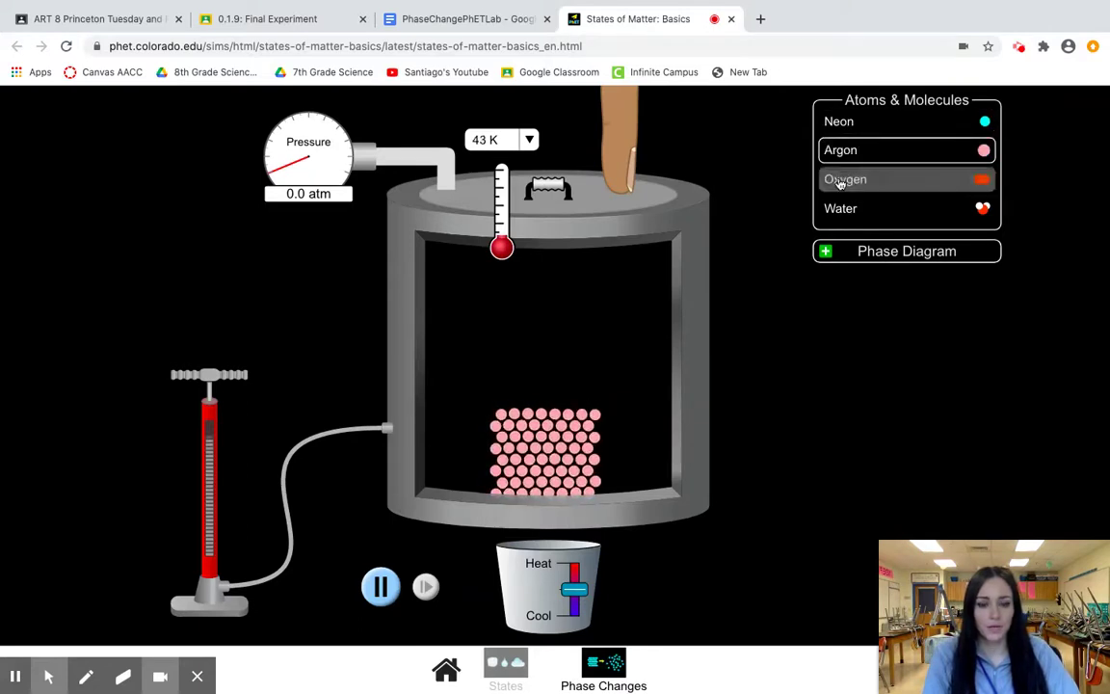
click(840, 180)
click(848, 213)
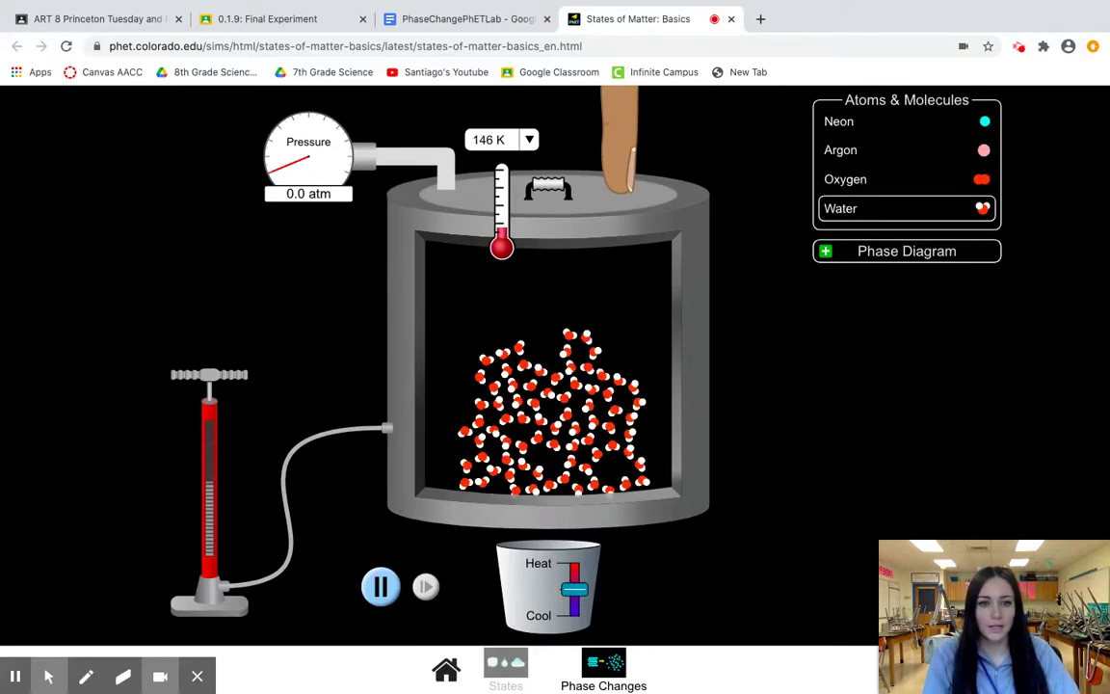
click(853, 183)
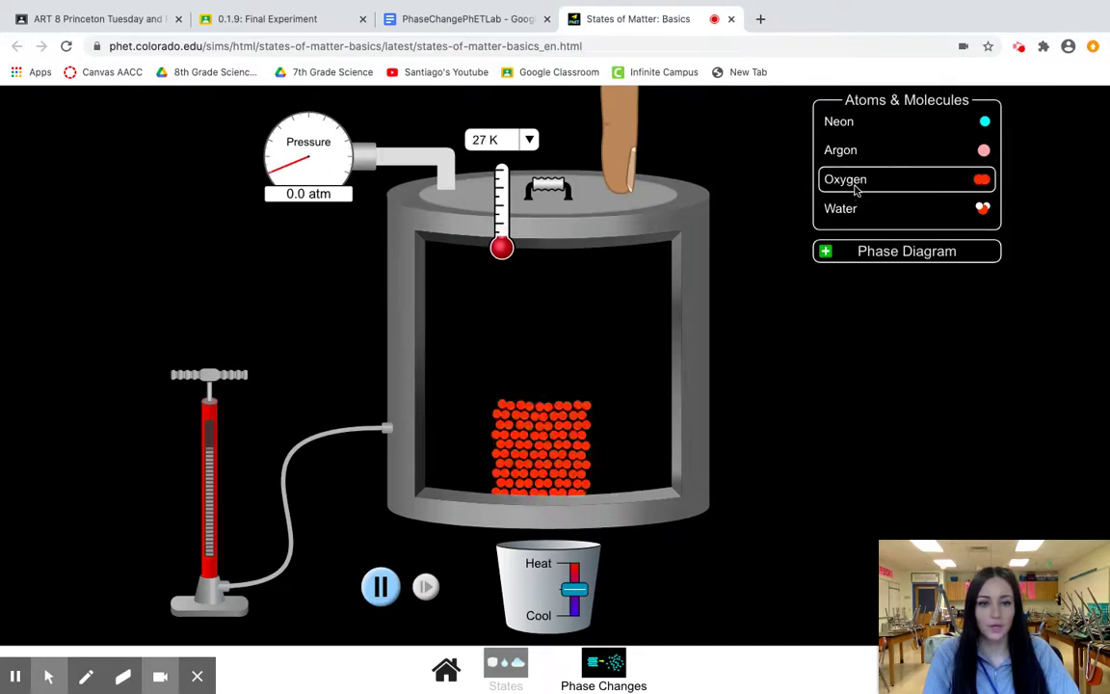
click(862, 152)
click(864, 125)
click(864, 149)
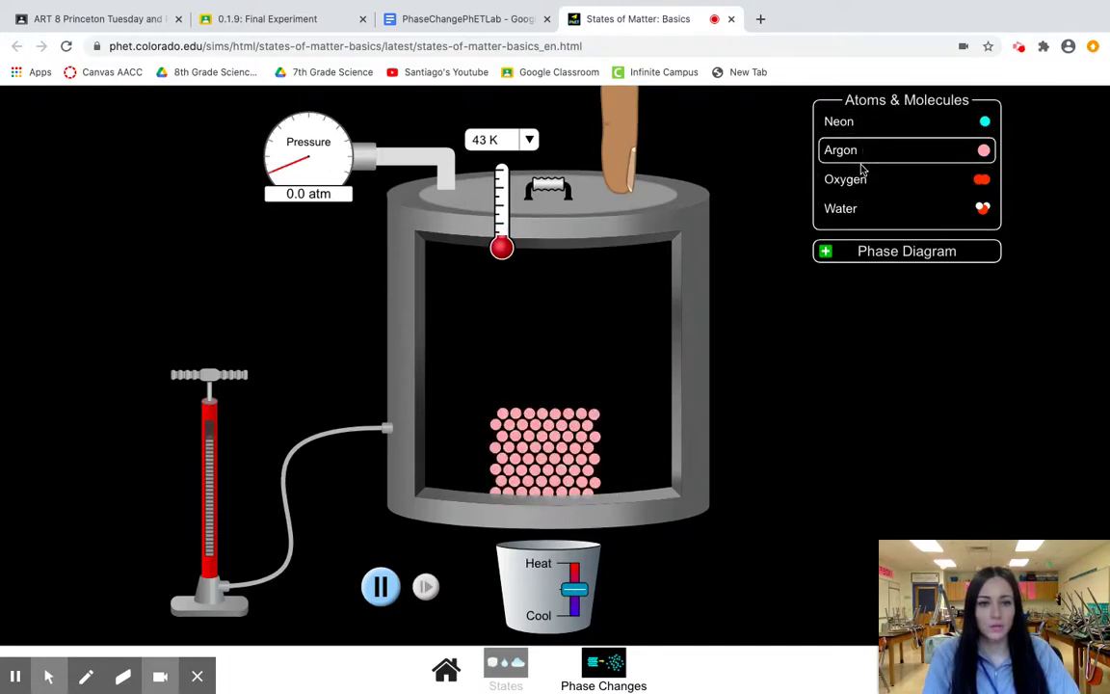
click(861, 181)
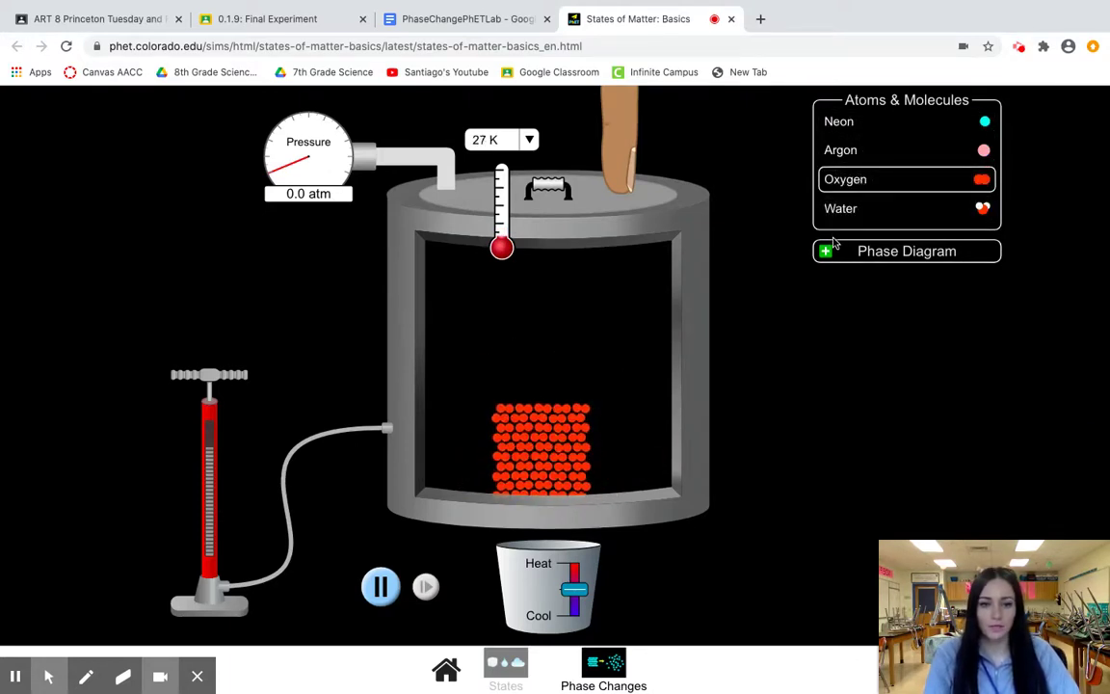
Step: Switch the thermometer from 27 K to Celsius, reading -246 °C
click(502, 142)
click(485, 165)
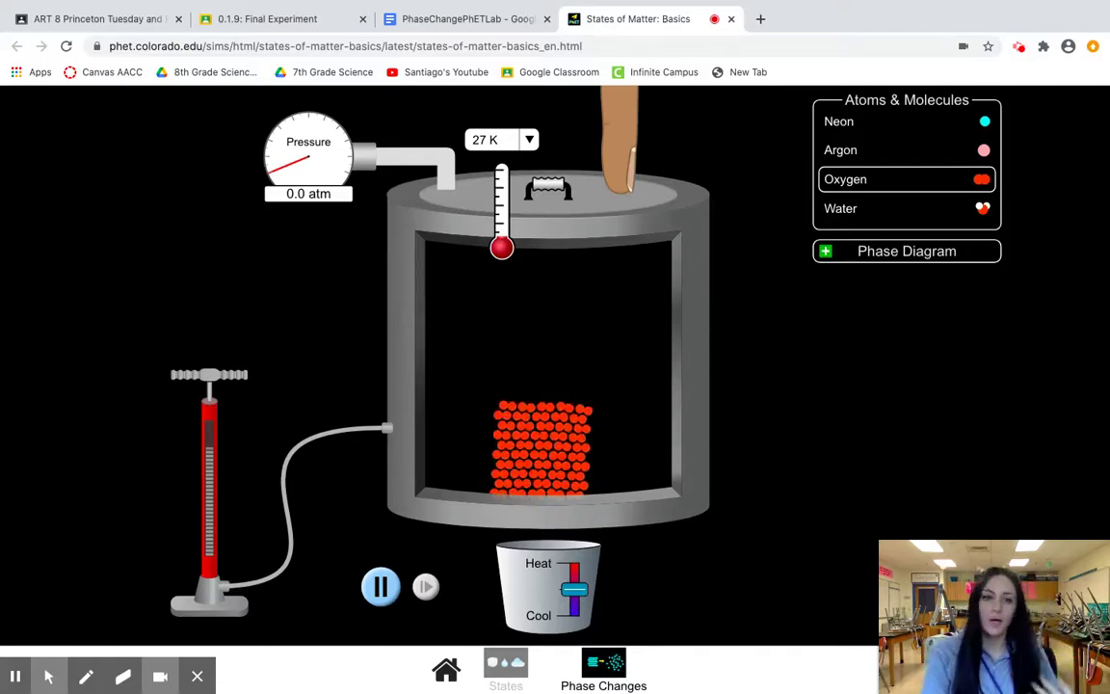
click(499, 143)
click(491, 181)
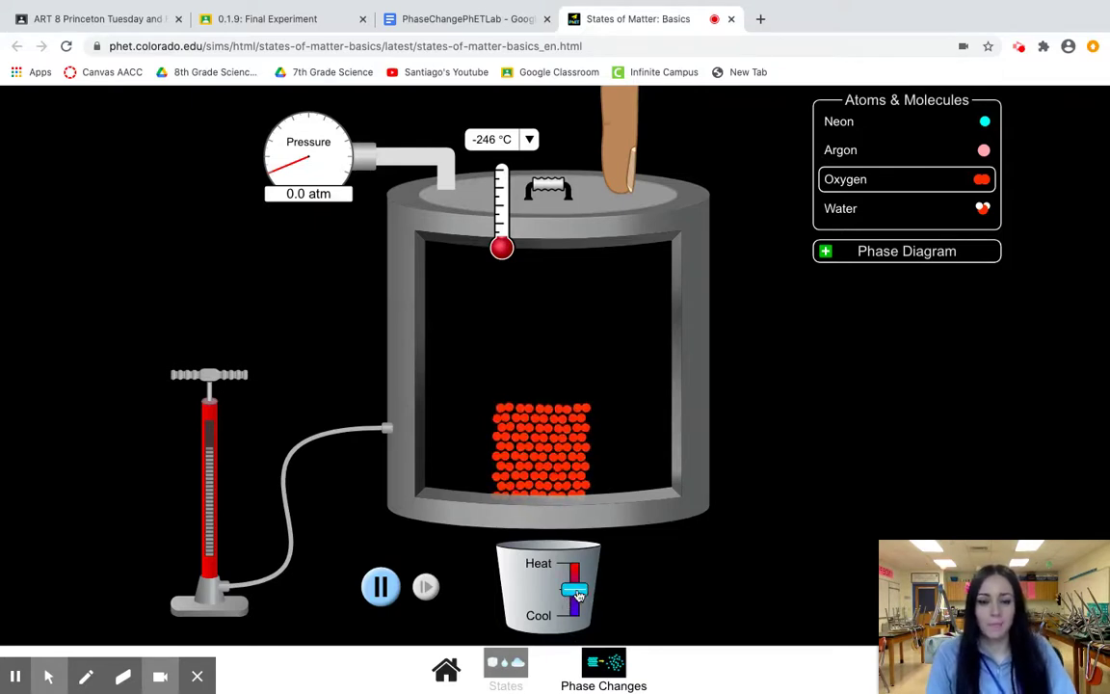
Step: Heat the oxygen into a gas, then cool it back to about -161 °C
drag(574, 588, 574, 563)
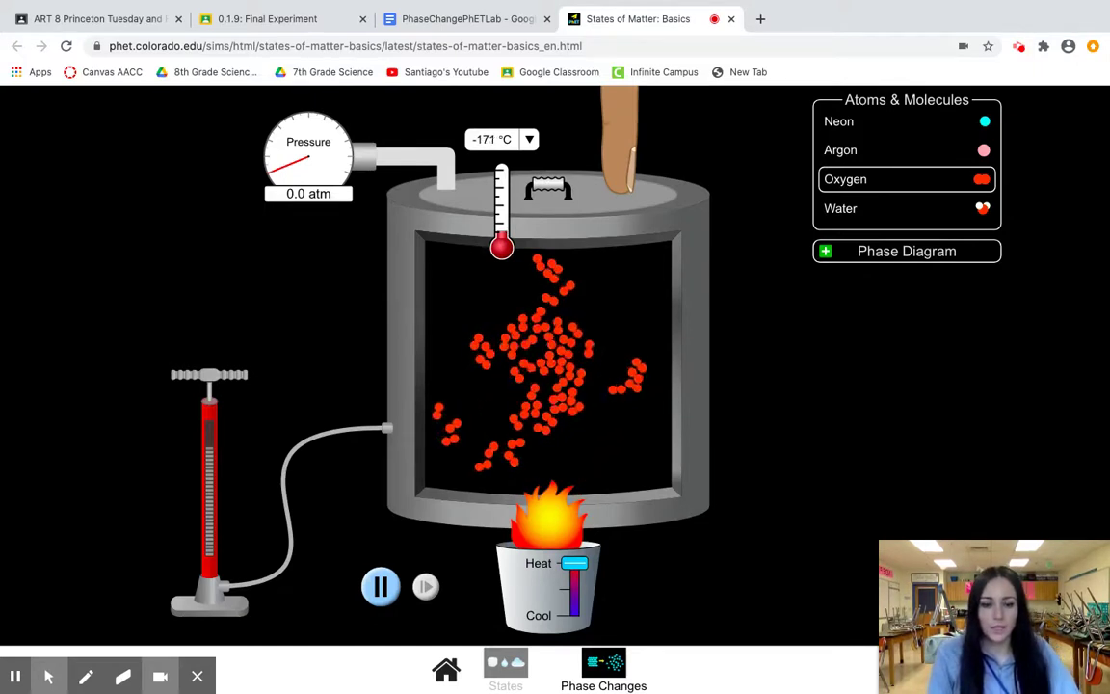
mouse_move(575, 563)
mouse_down()
mouse_move(574, 589)
mouse_move(575, 563)
mouse_up()
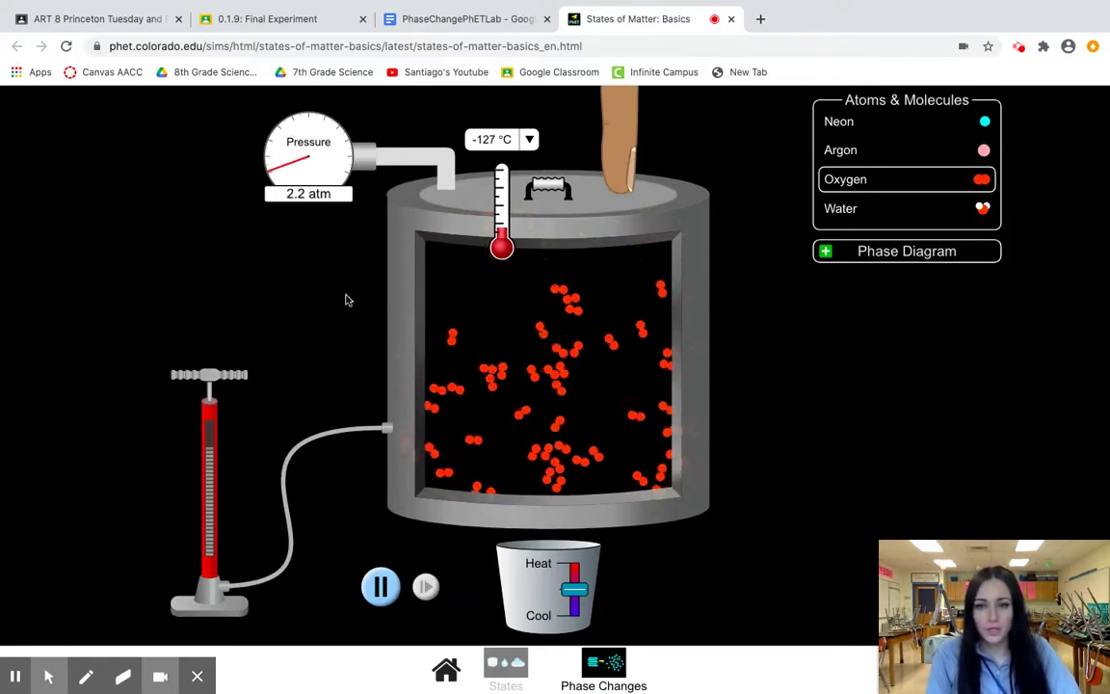
mouse_move(575, 602)
mouse_down()
mouse_move(578, 632)
mouse_move(574, 614)
mouse_up()
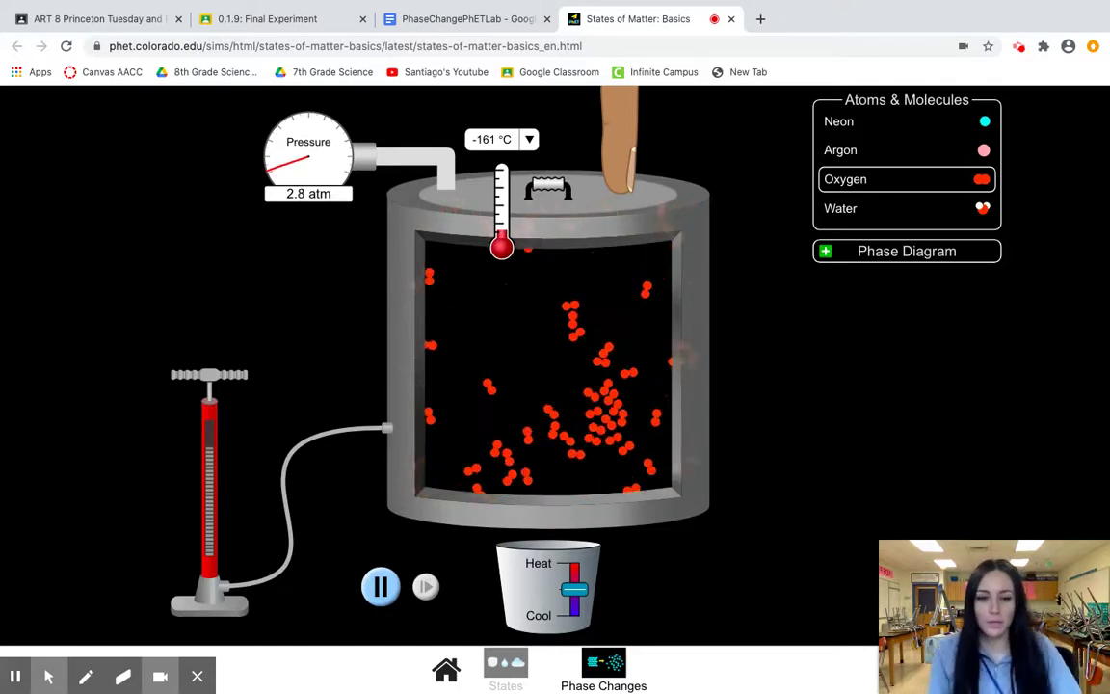
Step: Pause, briefly resume, and re-pause the simulation to hold oxygen at -161 °C and 2.3 atm
click(381, 588)
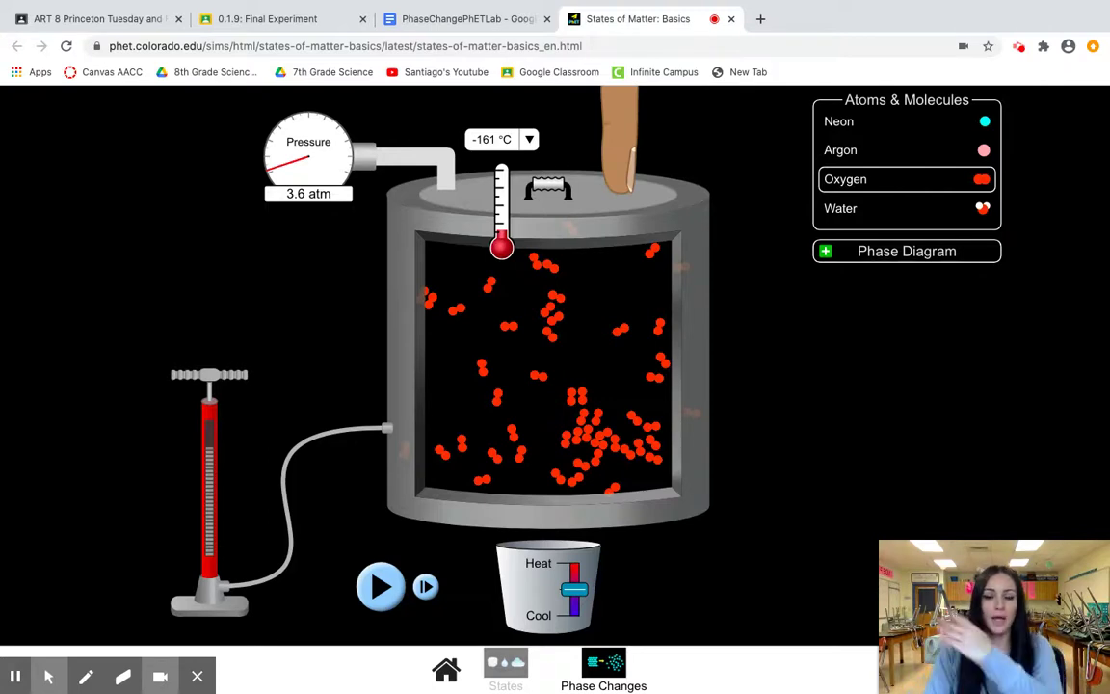
click(368, 582)
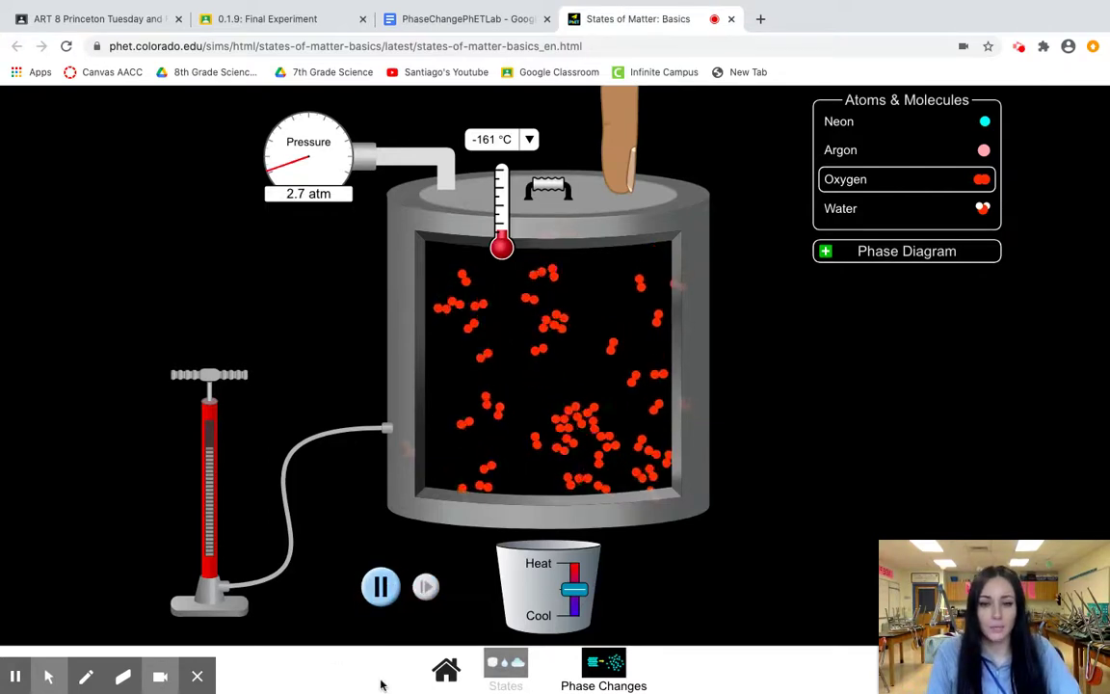
click(367, 582)
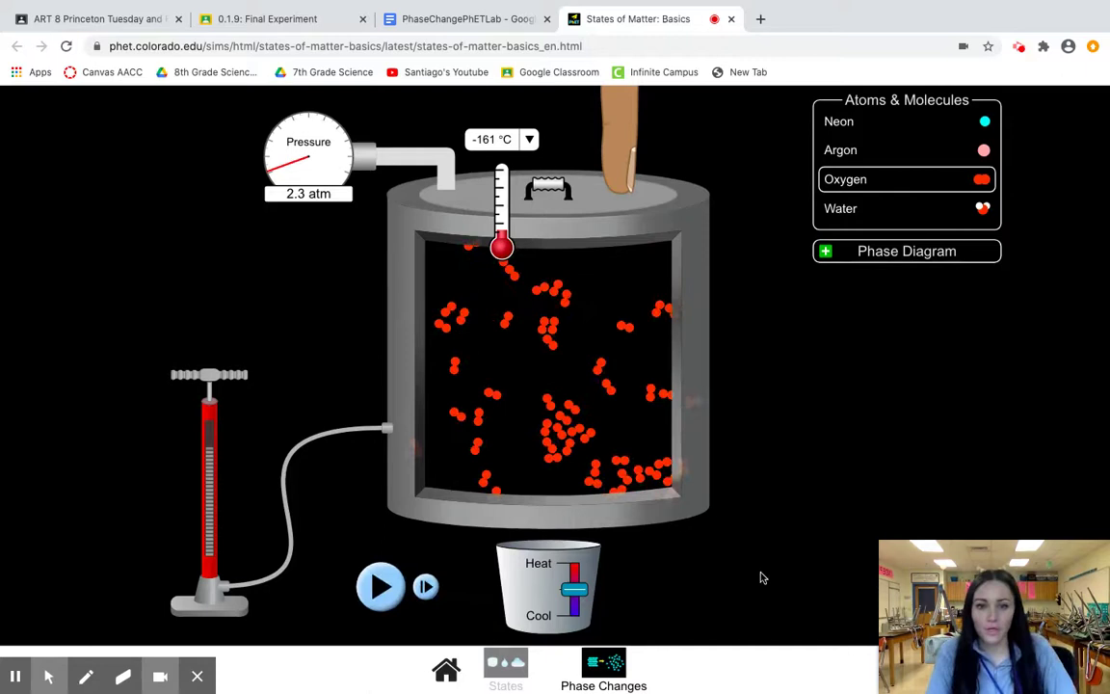
Step: Return to the PhaseChangePhETLab document at question 10
mouse_move(895, 660)
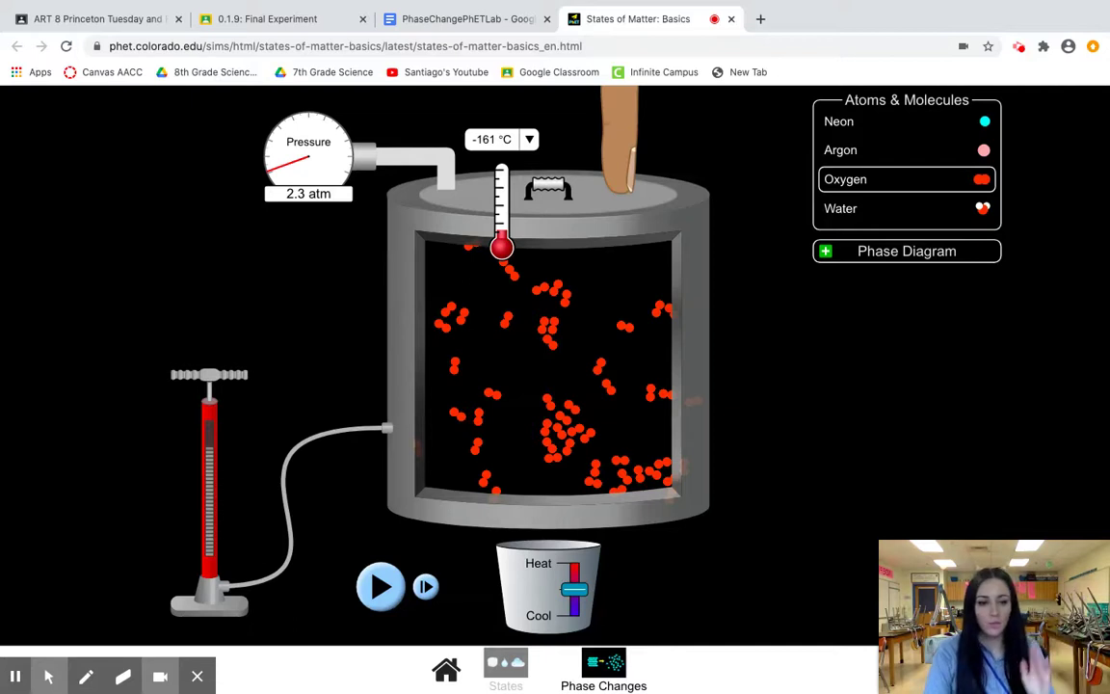
mouse_move(934, 662)
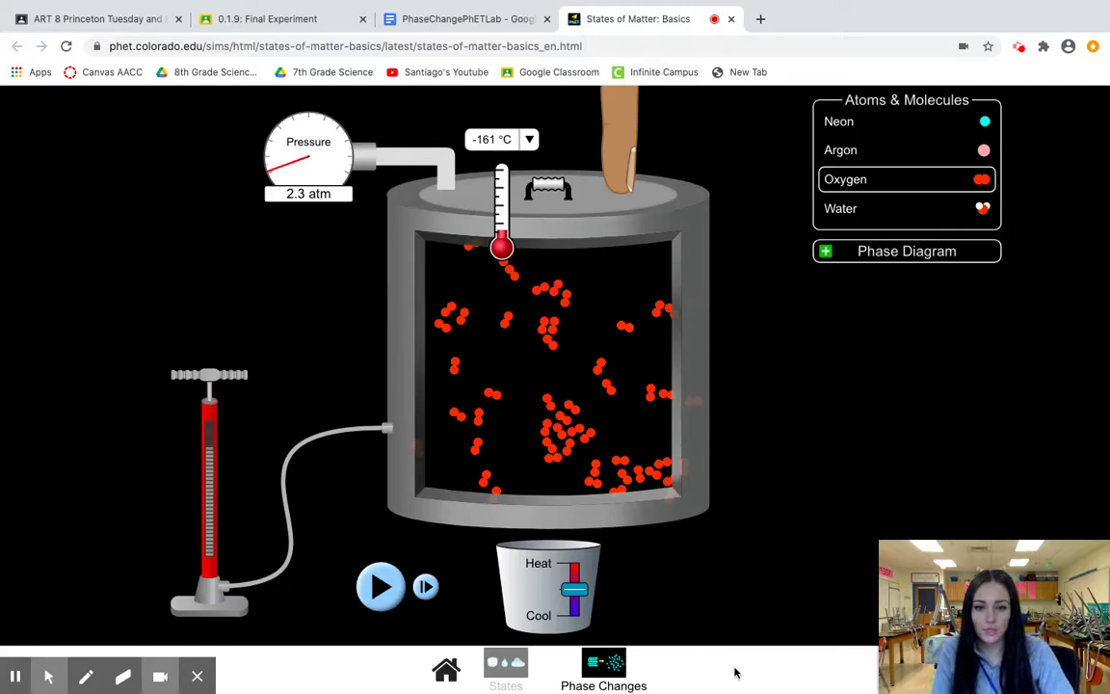
click(49, 676)
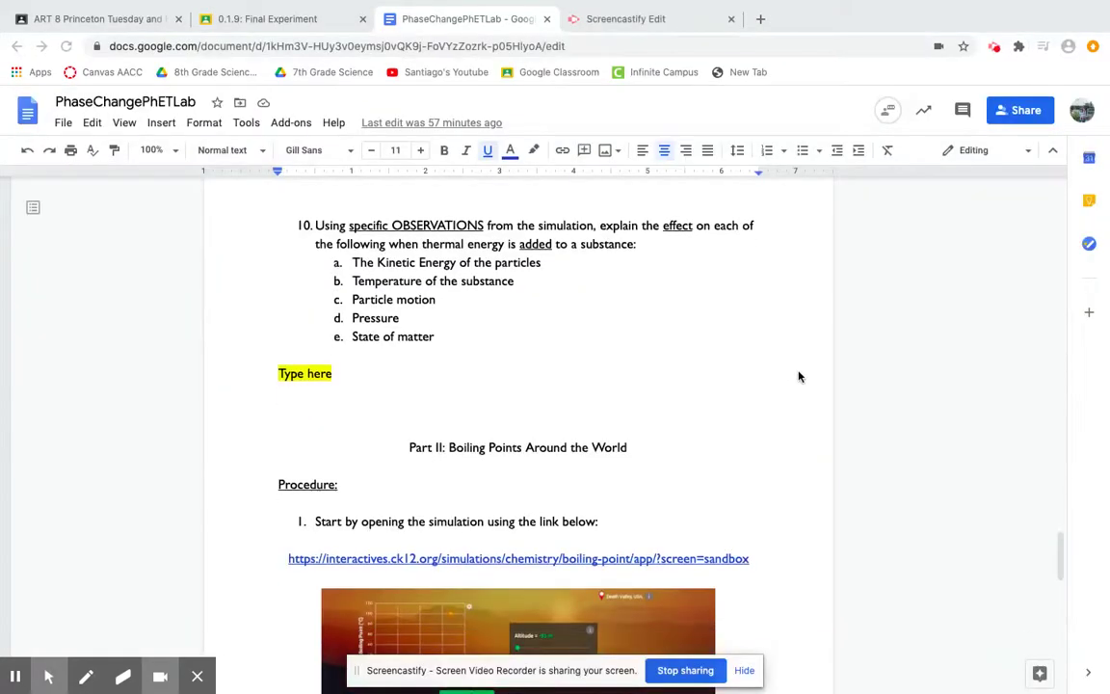
scroll(795, 386, down, 3)
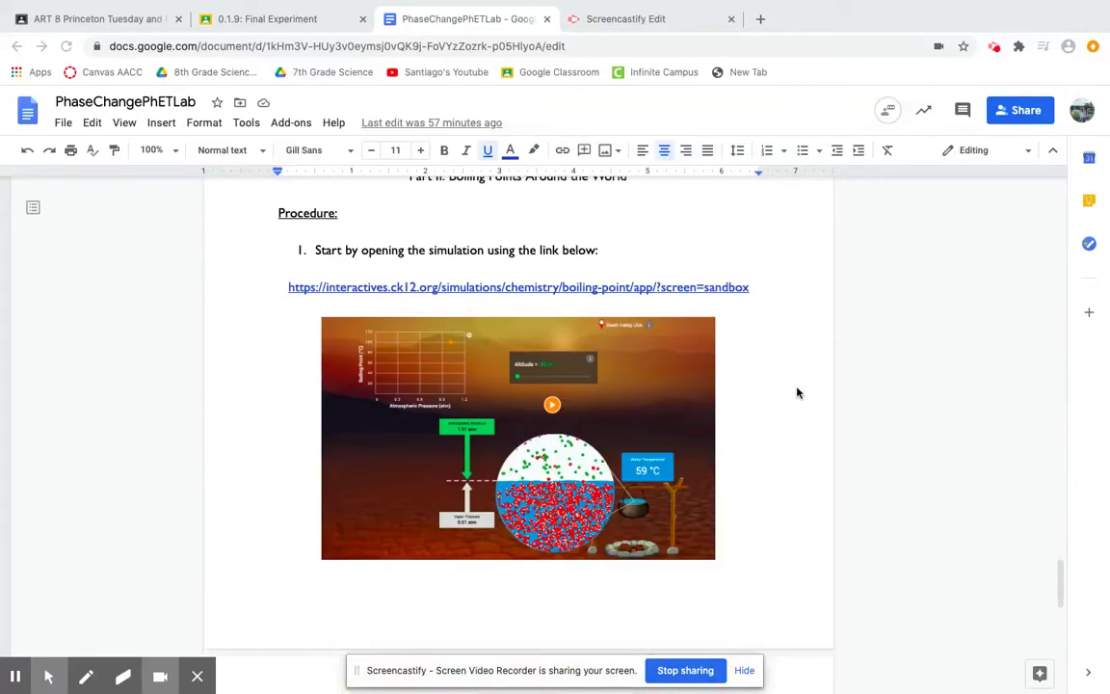
Step: Scroll the lab document to Part II's CK-12 boiling-point simulation link
scroll(788, 389, up, 1)
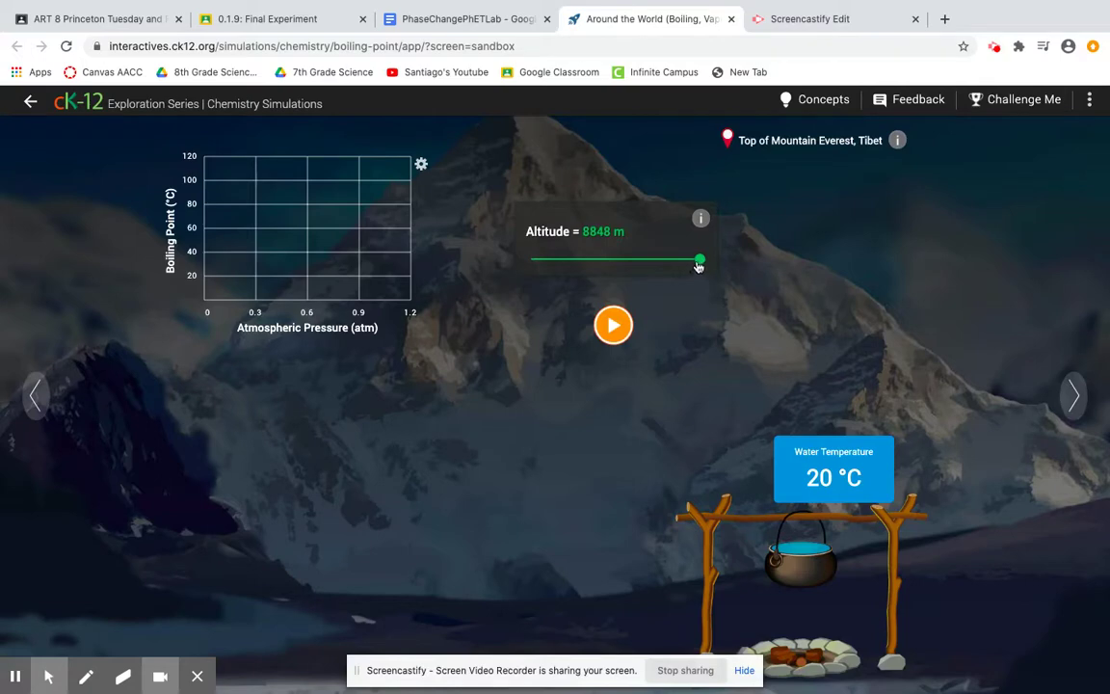
Step: Lower the altitude to -85 m (Death Valley, USA) and view its info popup
drag(700, 261, 532, 260)
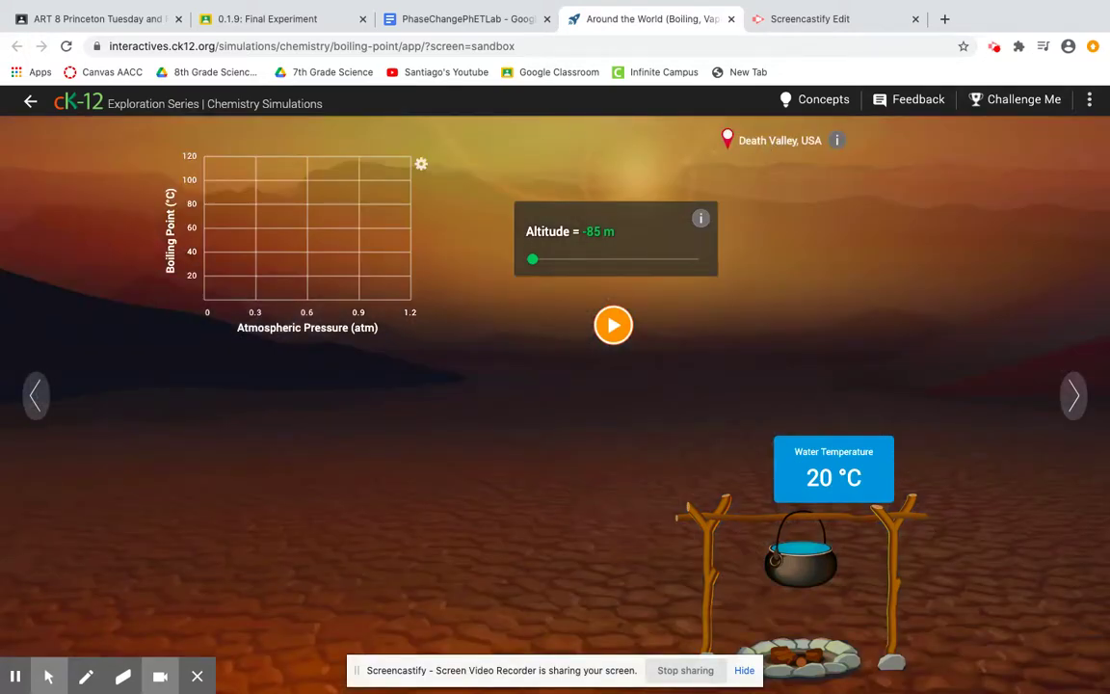
click(836, 141)
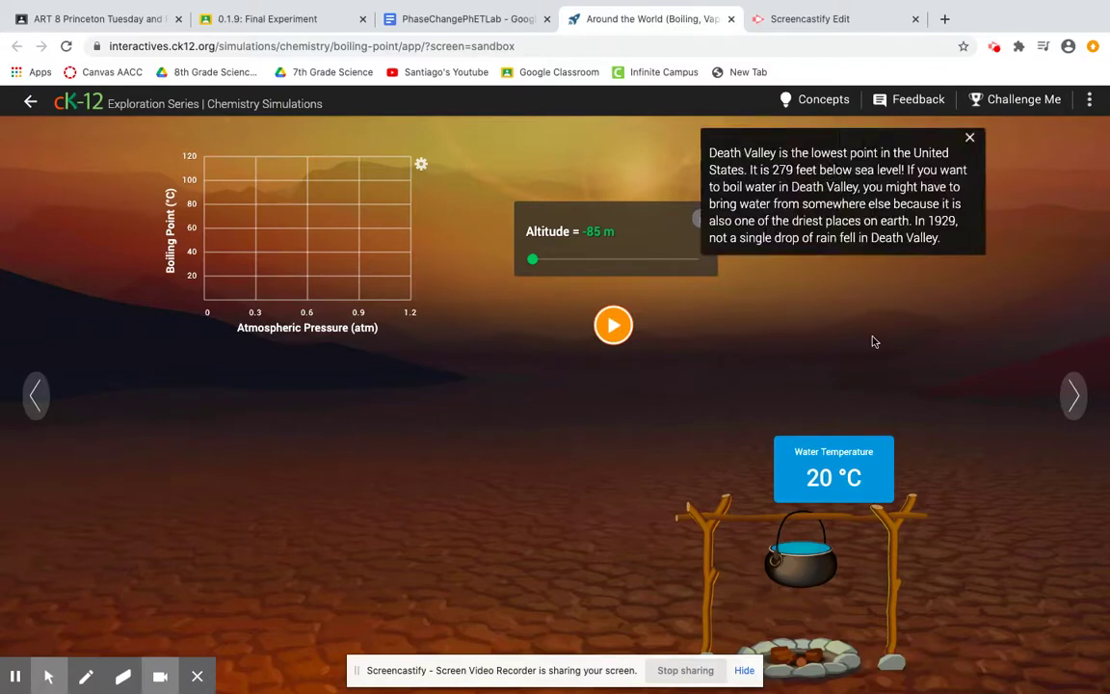
click(970, 140)
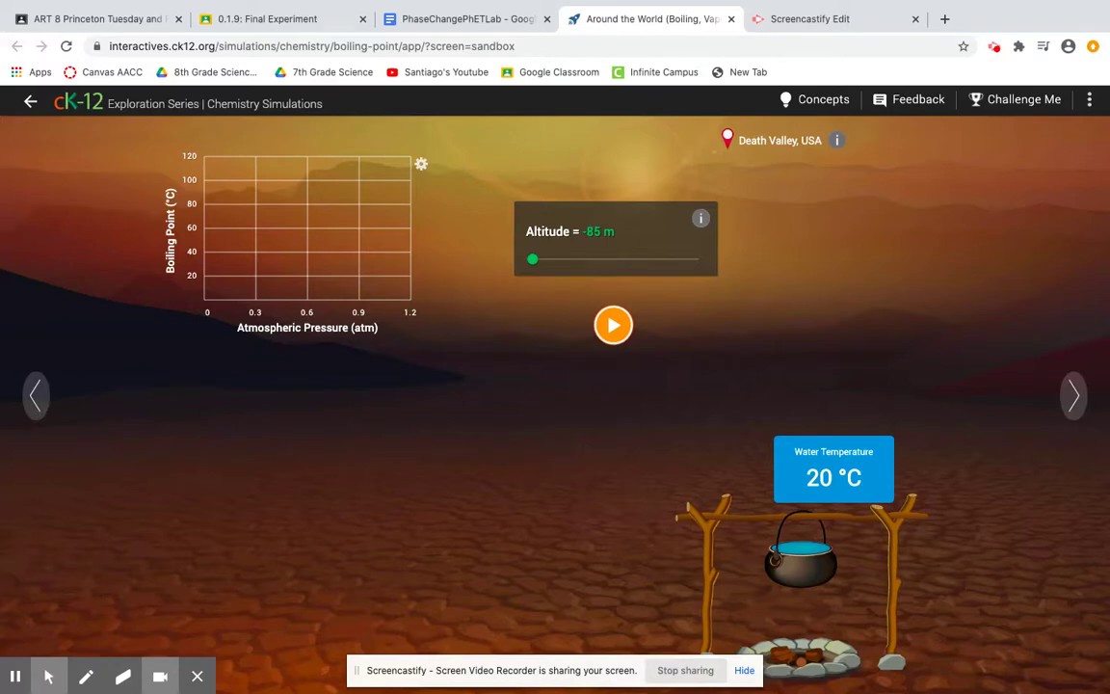
Step: Heat the Death Valley water and read the plotted boiling point: 1.01 atm, 100.3 °C
click(614, 325)
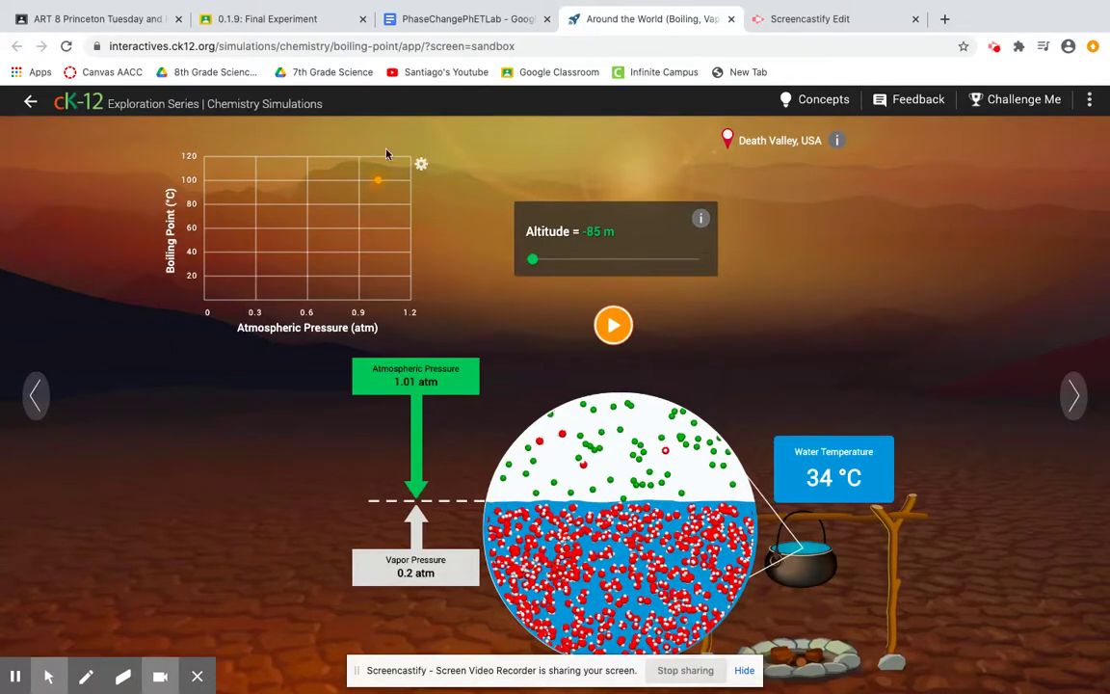
mouse_move(379, 191)
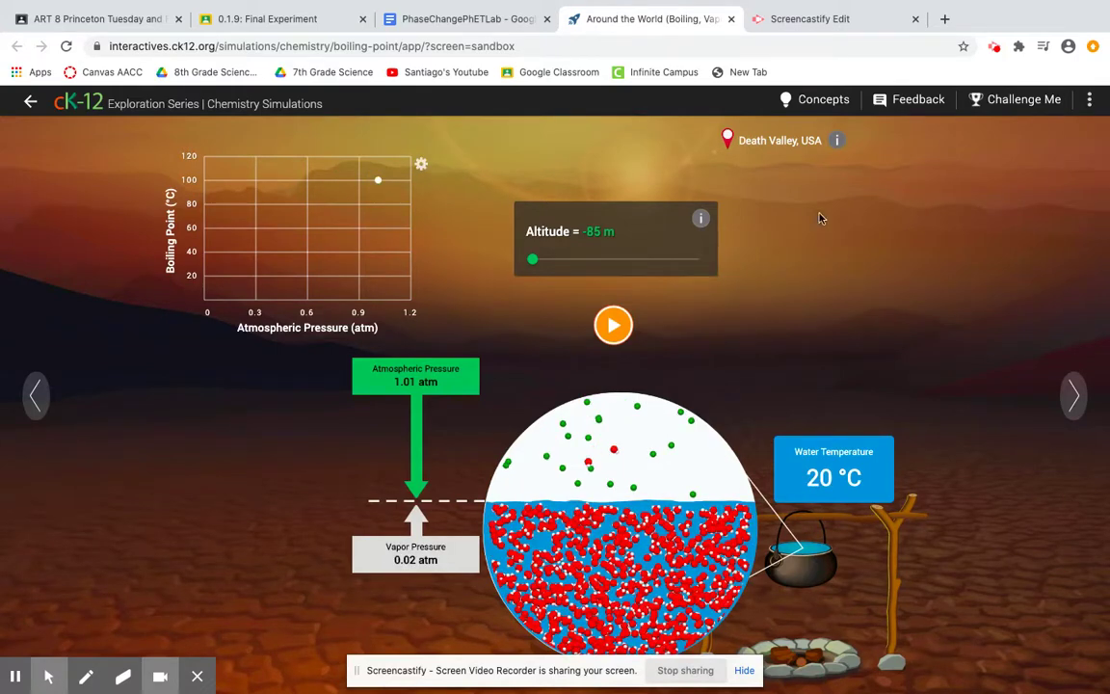
Step: Nudge the Altitude slider up from -85 m to 14 m
drag(532, 261, 554, 265)
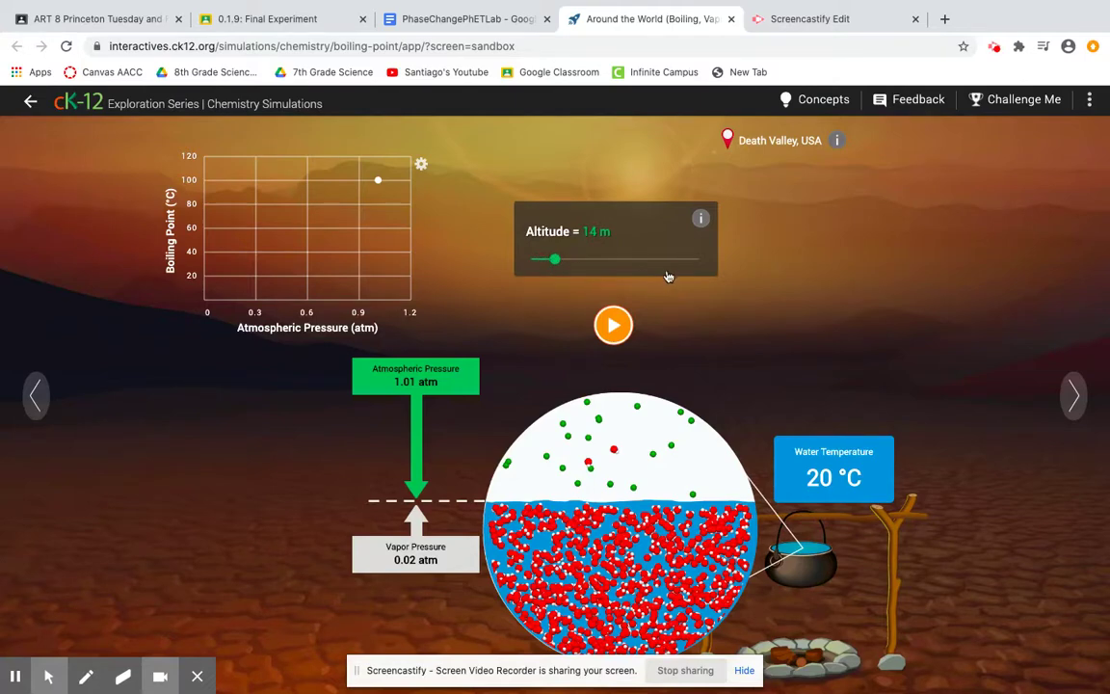